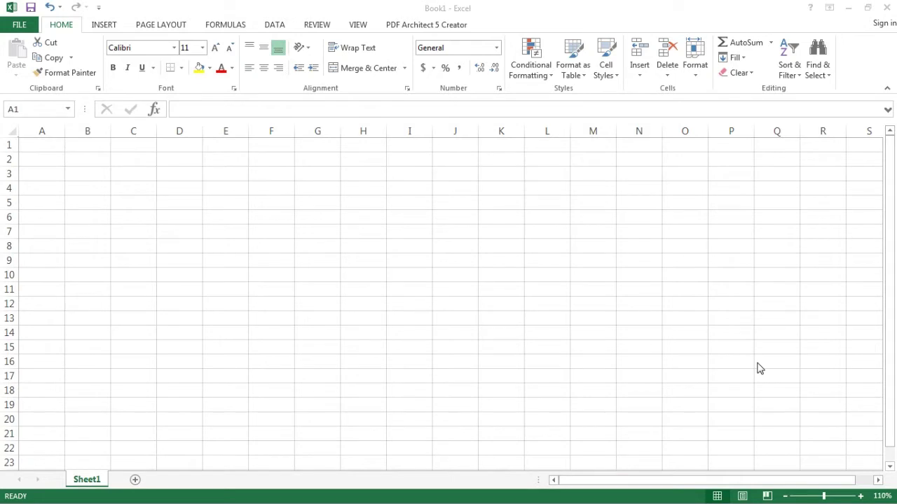
Step: Enter the headings Roll NO., Name, Marathi, Hindi, English, Total and Per across A1:G1
left_click(41, 144)
type("Rol")
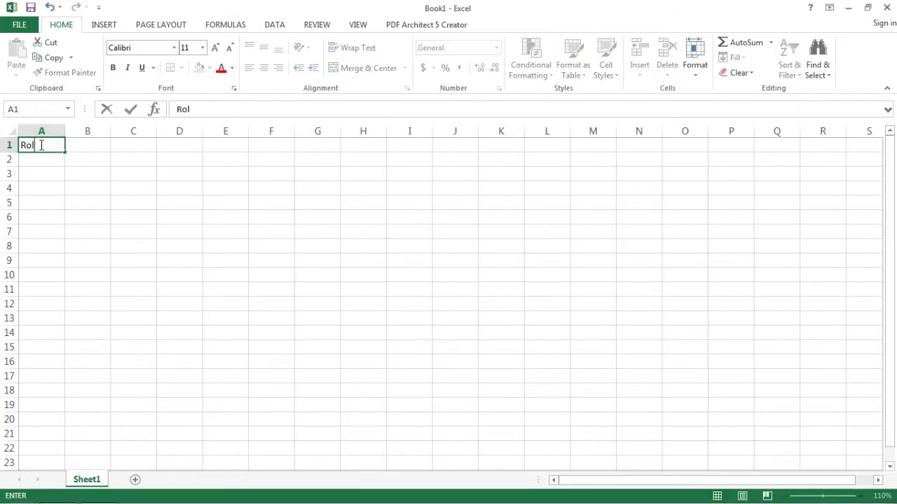
type("l NO.")
key("Tab")
type("Name")
key("Tab")
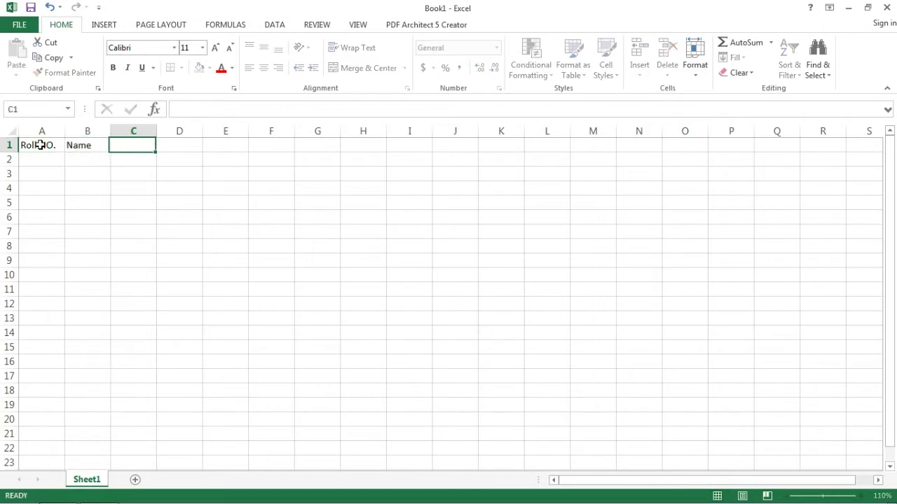
type("Marathi")
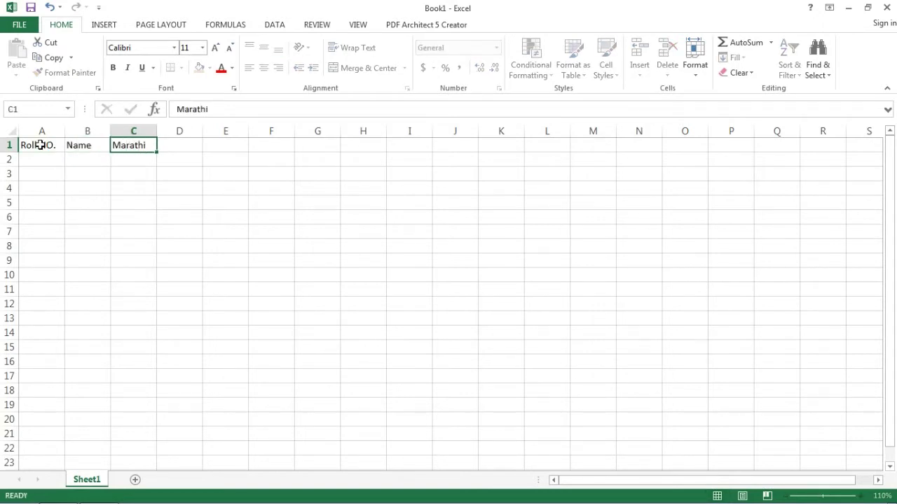
key("Tab")
type("Hindi")
key("Tab")
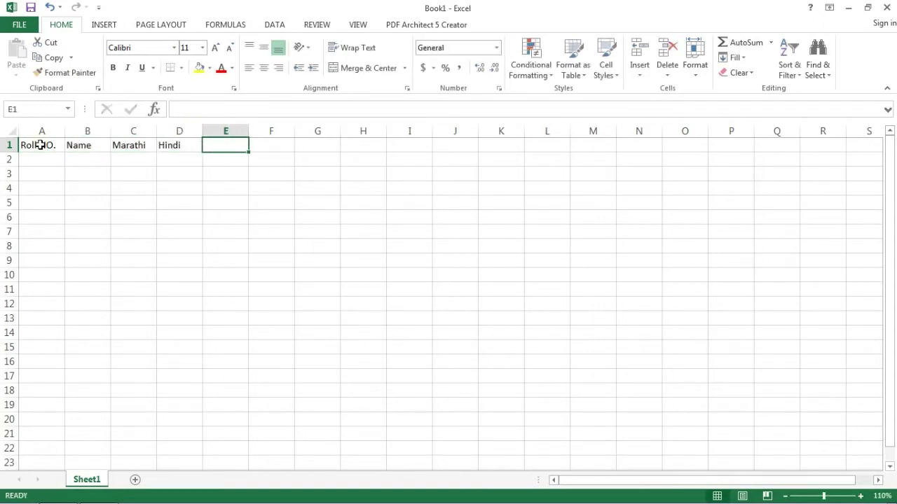
type("English")
key("Tab")
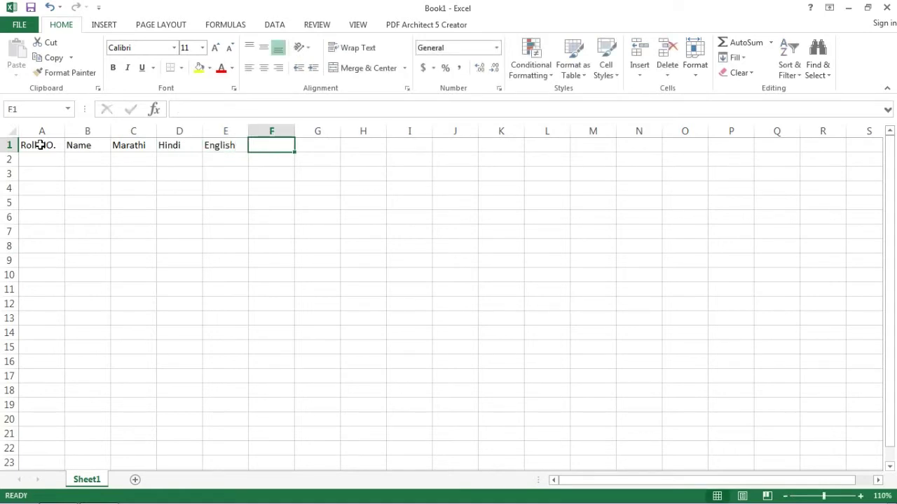
type("Total")
key("Tab")
type("Per")
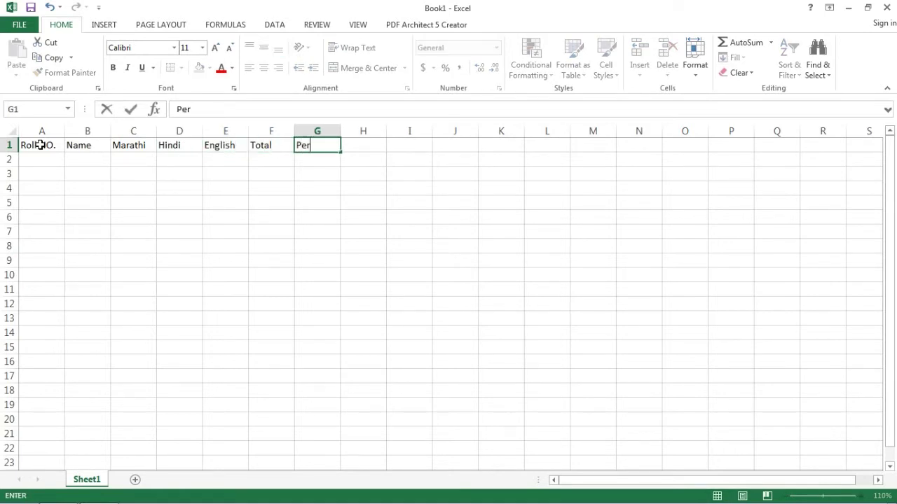
key("Return")
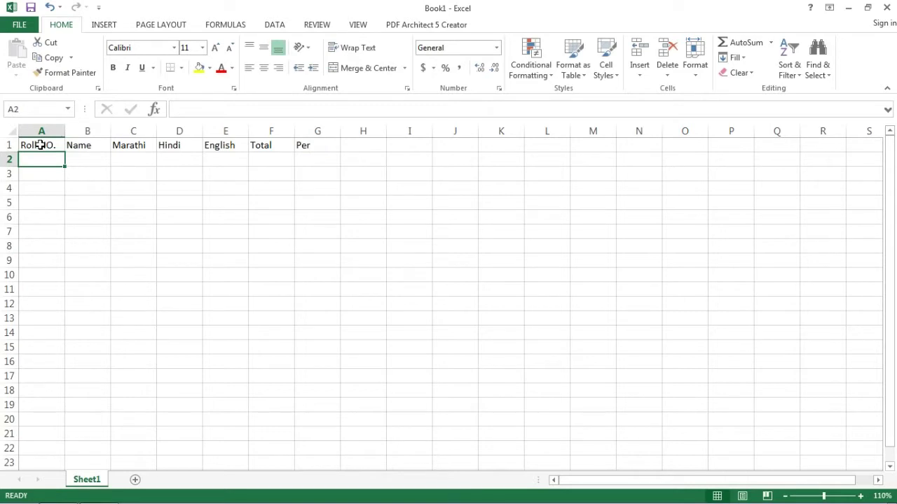
Step: Correct the A1 heading to read Roll No
double_click(49, 145)
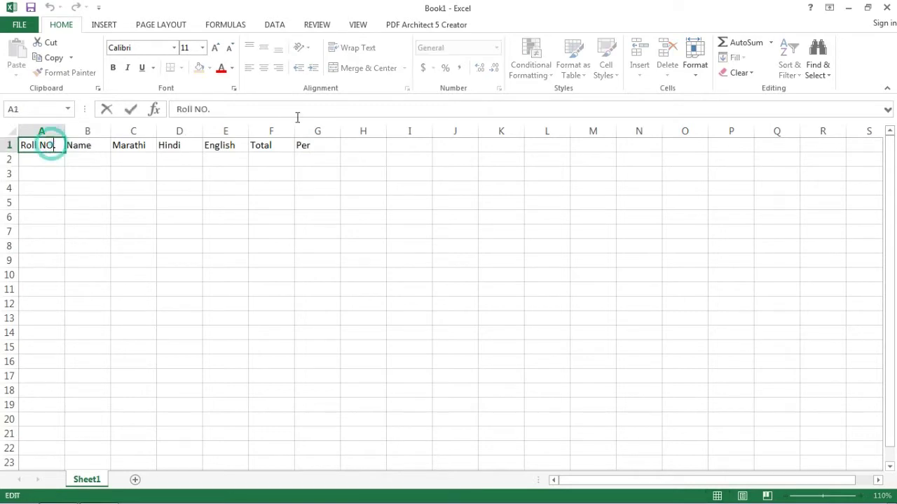
key("BackSpace")
key("BackSpace")
type("o.")
key("Return")
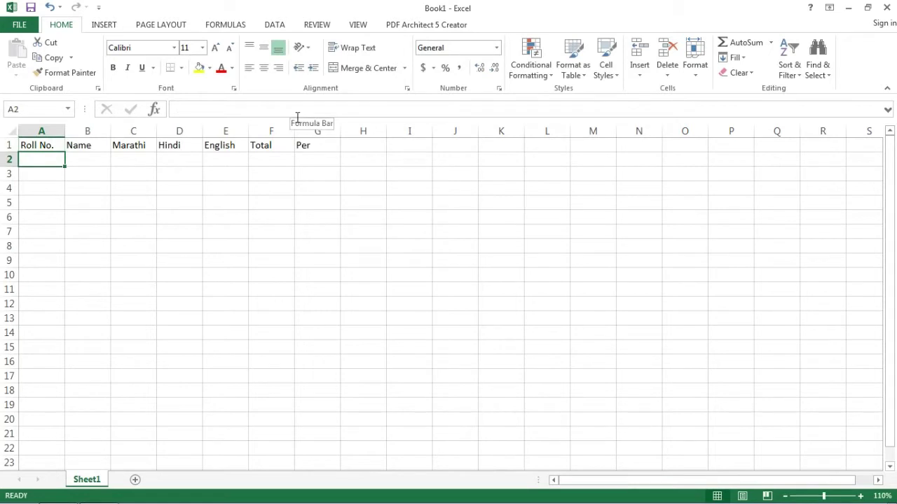
Step: Enter roll numbers 1 to 5 in A2:A6
type("1")
key("Return")
type("2")
key("Return")
type("3")
key("Return")
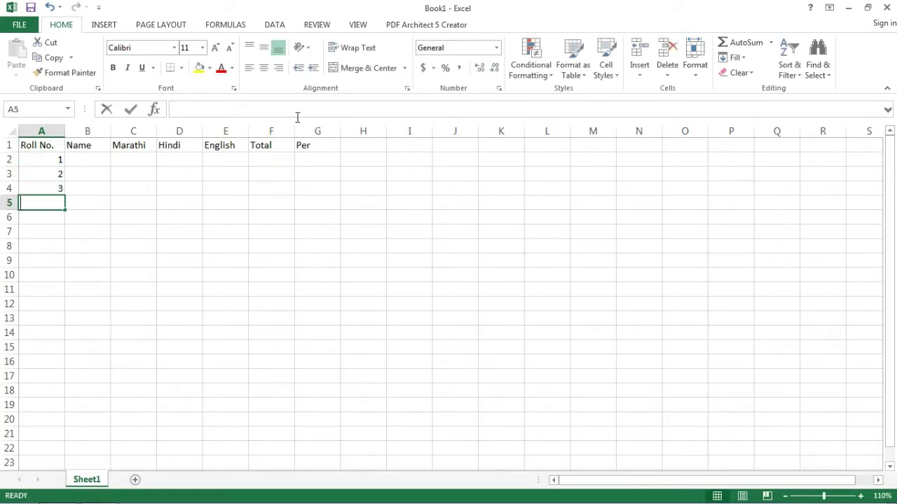
type("4")
key("Return")
type("5")
key("Return")
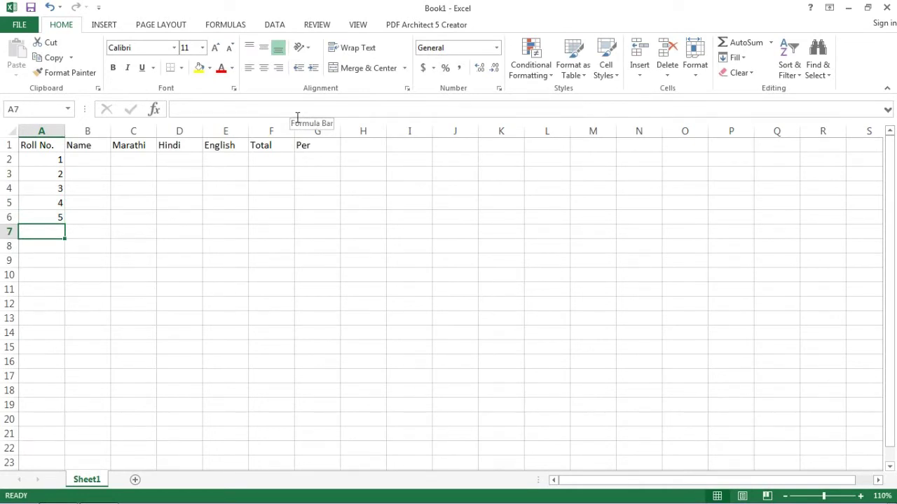
Step: Enter the names Heena, Meena, Teena, Reena and Peena in B2:B6
key("Right")
key("Up")
key("Up")
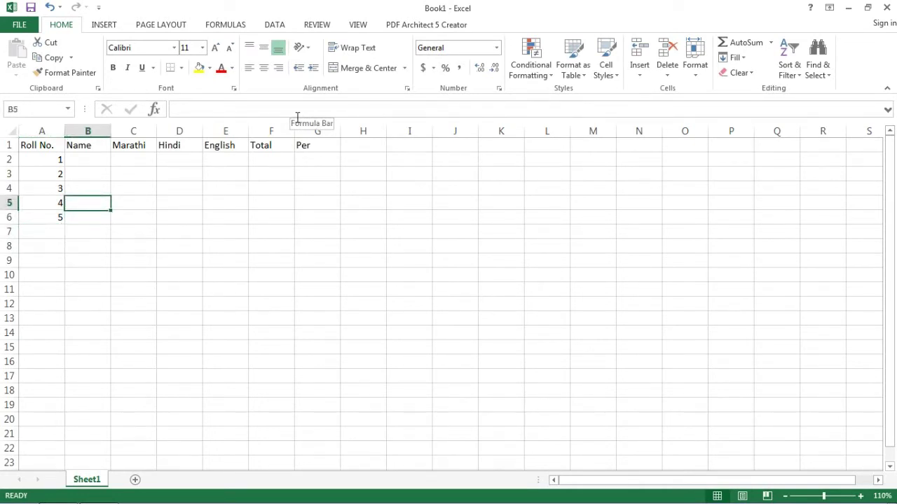
key("Up")
key("Up")
key("Up")
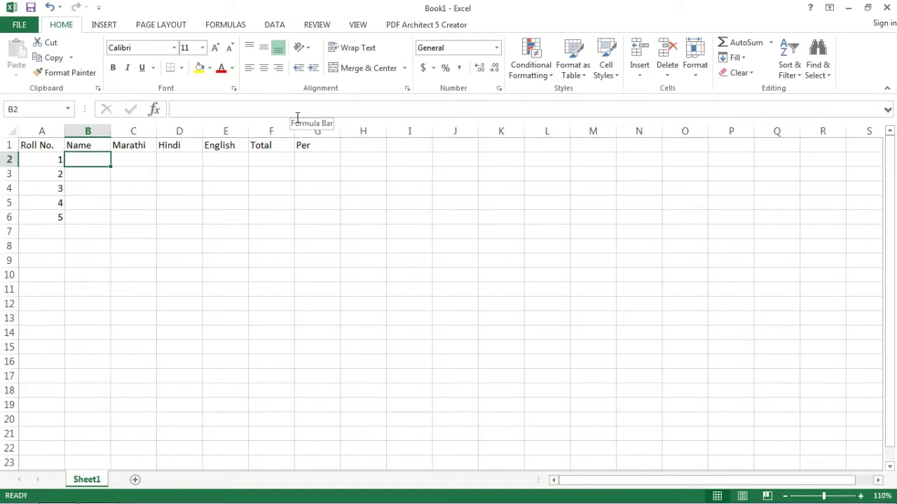
type("Heena")
key("Return")
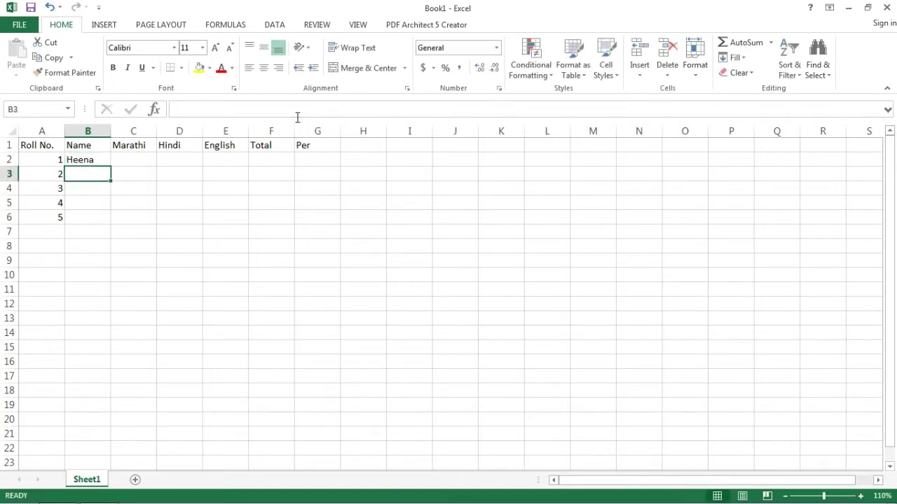
type("M")
key("BackSpace")
type("Meena")
key("Return")
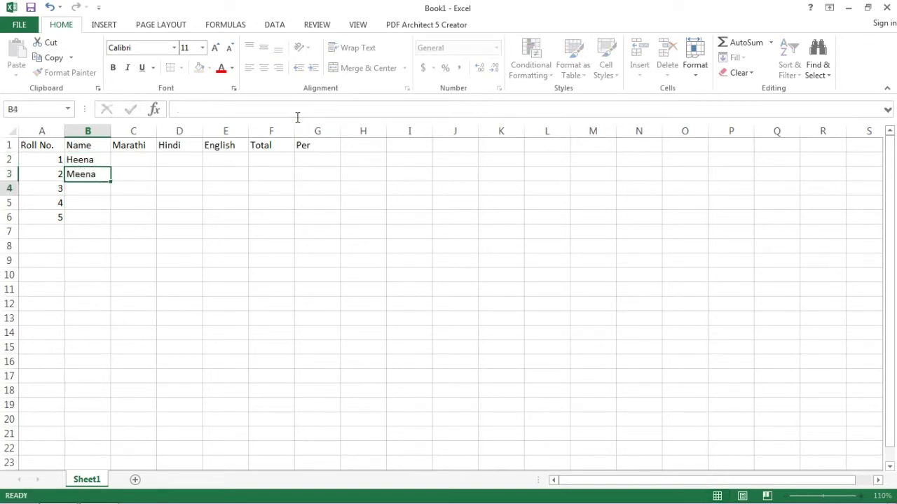
type("Ree")
key("BackSpace")
key("BackSpace")
key("BackSpace")
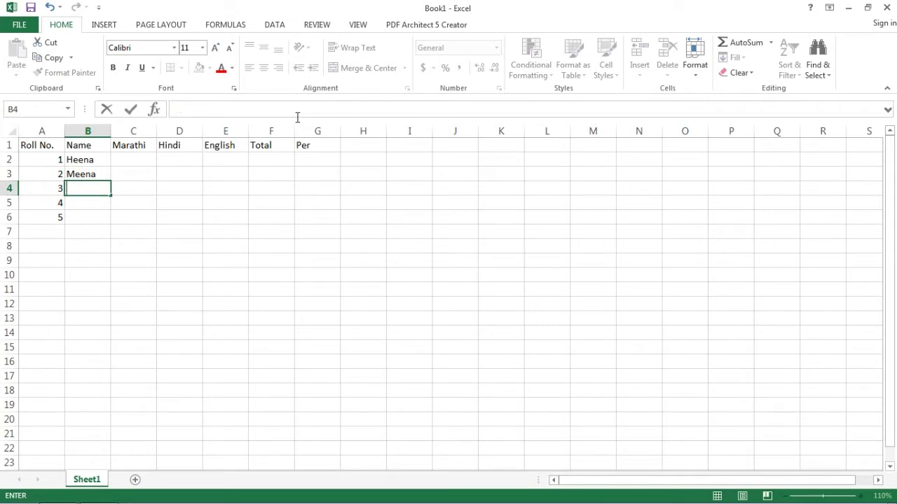
type("Teena")
key("ctrl+Return")
key("Down")
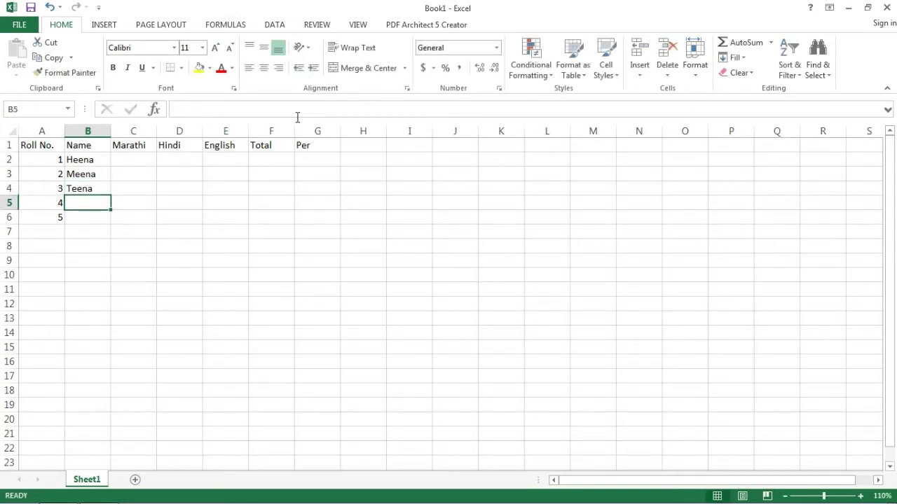
type("Reena")
key("Return")
type("Pe")
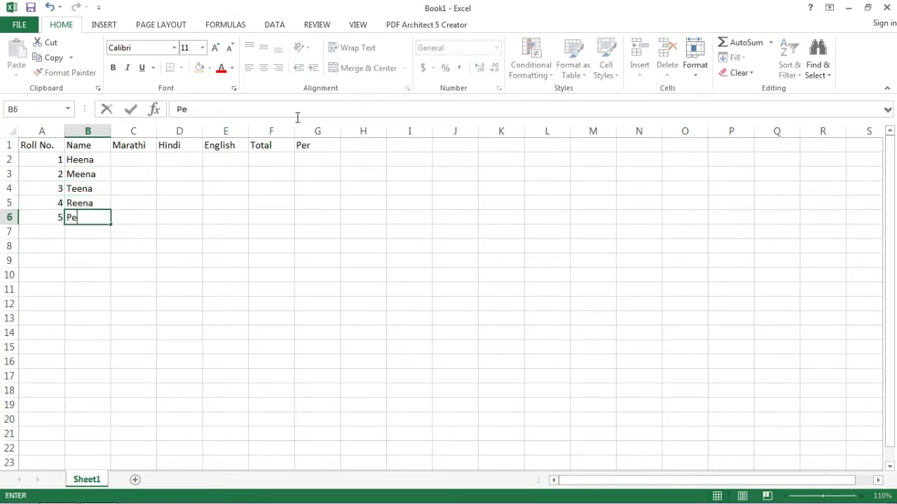
type("ena")
key("Return")
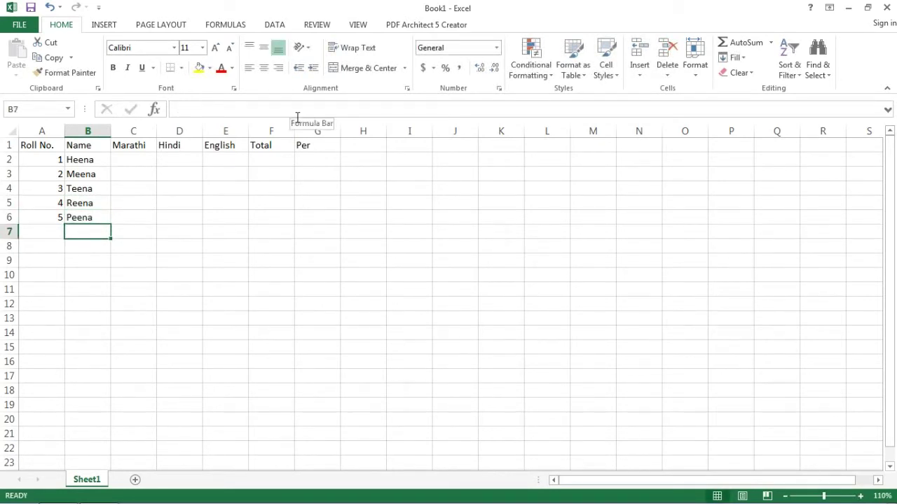
key("Right")
Step: Enter Marathi marks 89, 78, 90, 76 and 56 in C2:C6
key("Up")
key("Up")
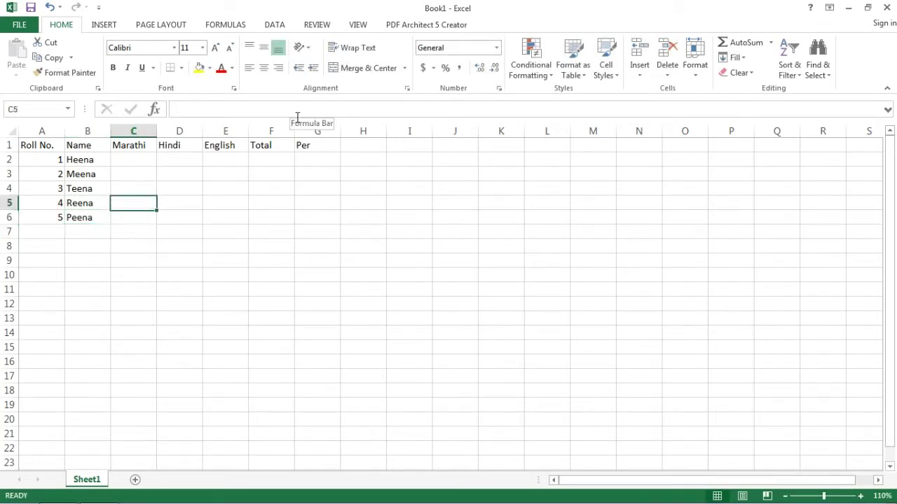
key("Up")
key("Up")
key("Up")
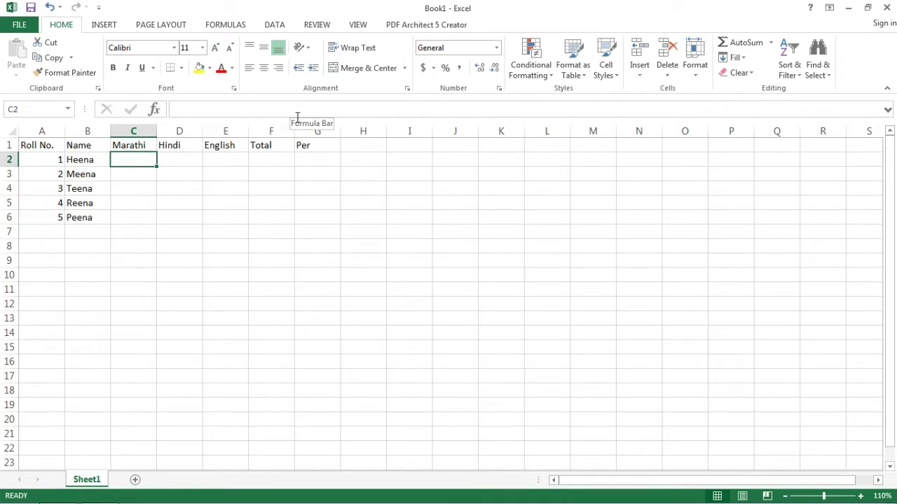
type("89")
key("Return")
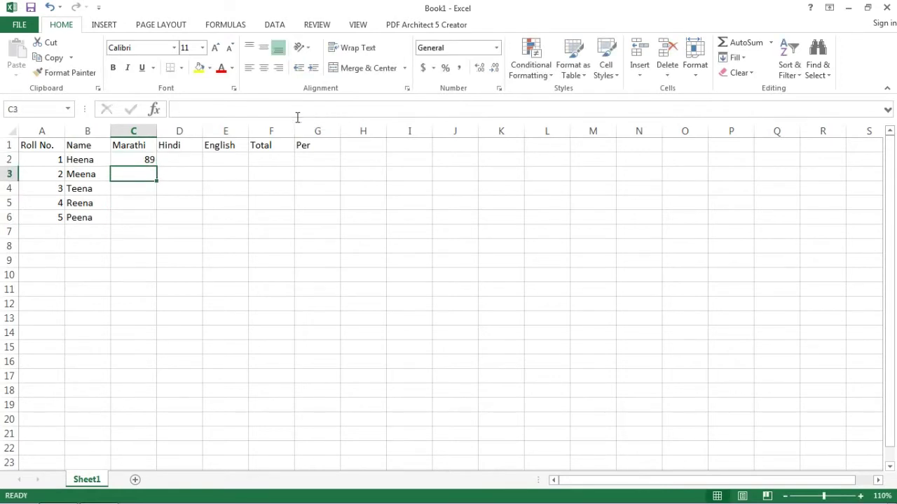
type("78")
key("Return")
type("9")
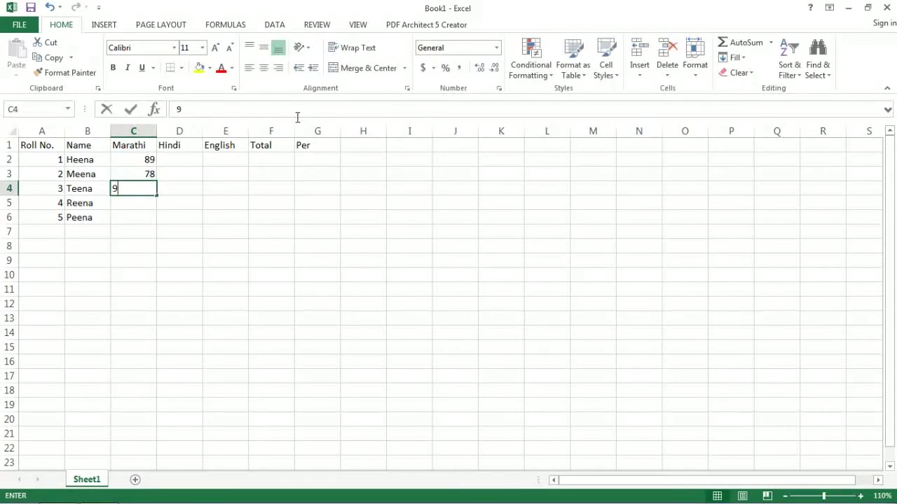
type("0")
key("Return")
type("76")
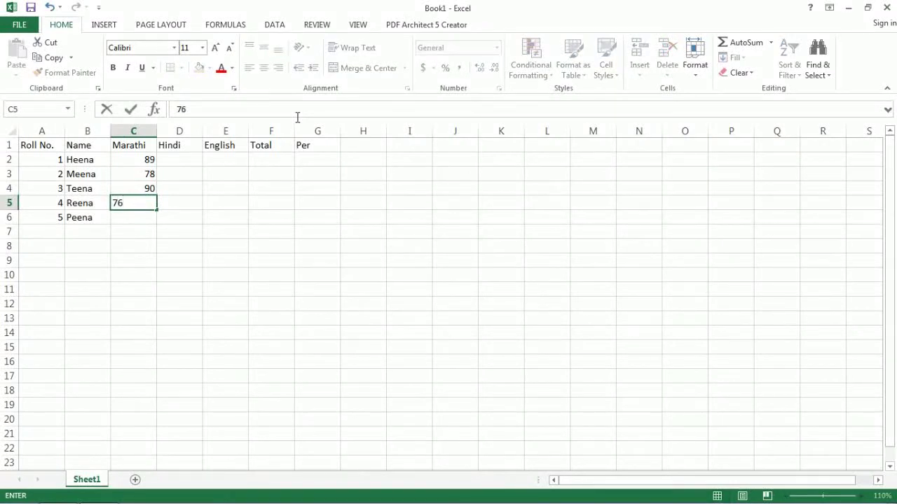
key("Return")
type("56")
key("Tab")
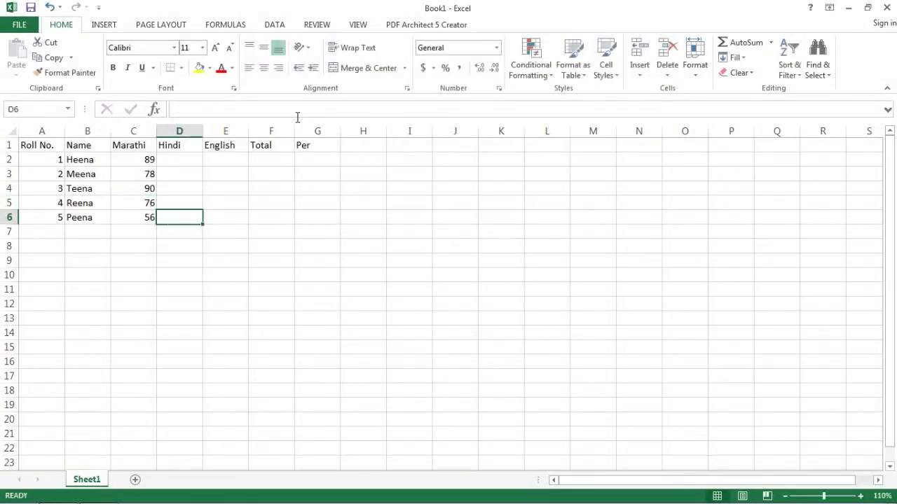
Step: Enter Hindi marks 78, 84, 67, 65 and 98 in D2:D6
type("98")
key("Up")
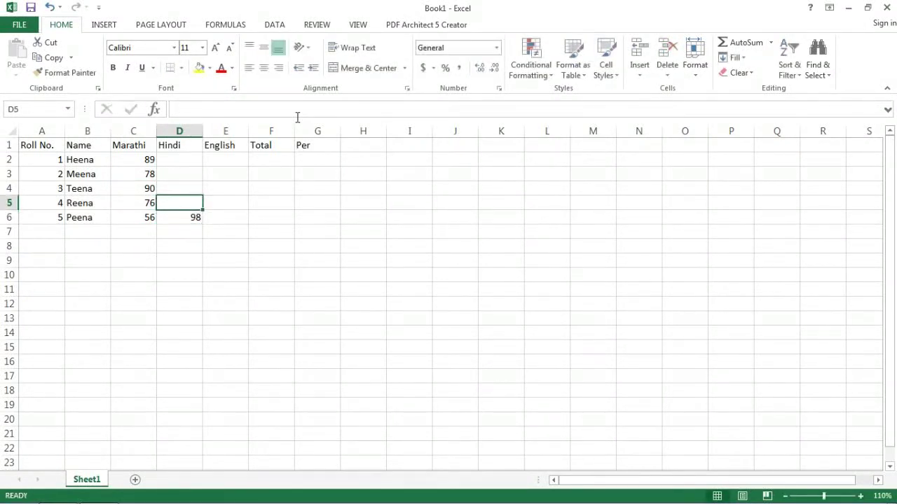
type("65")
key("Up")
type("67")
key("ctrl+Return")
key("Up")
type("8")
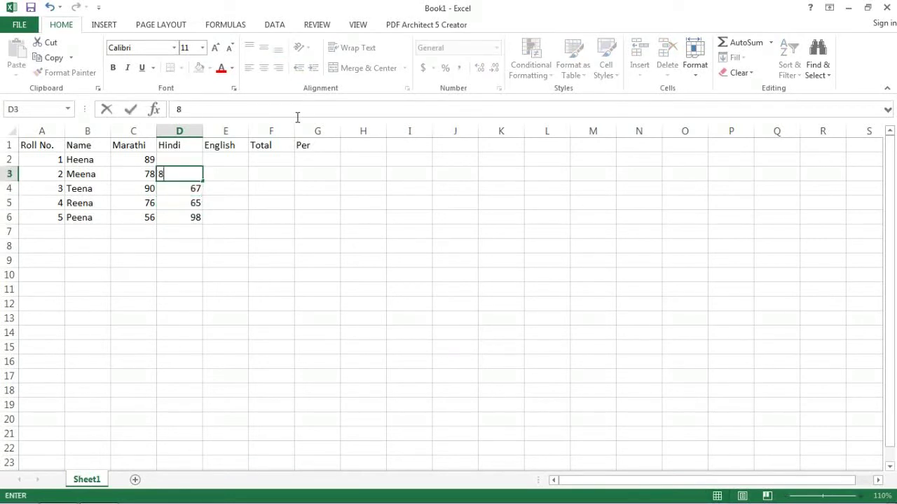
type("4")
key("Up")
type("78")
key("Right")
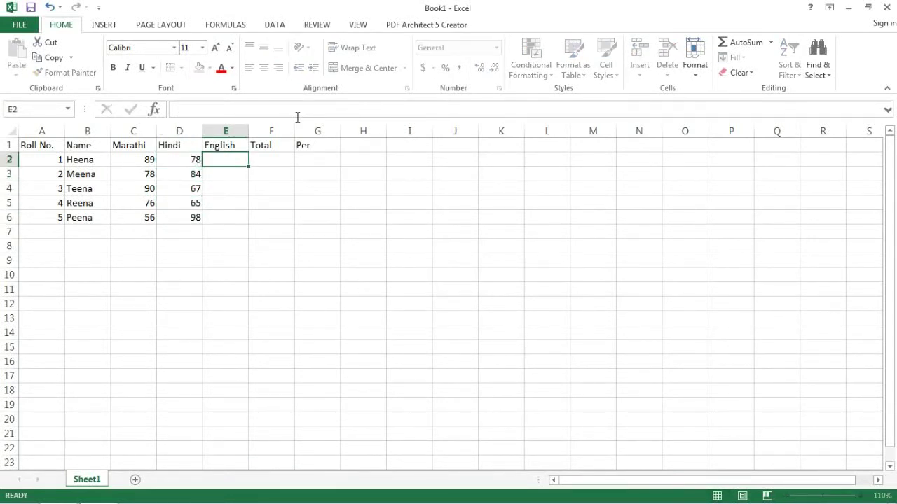
Step: Enter English marks 46, 56, 77, 67 and 56 in E2:E6
type("46")
key("Return")
type("56")
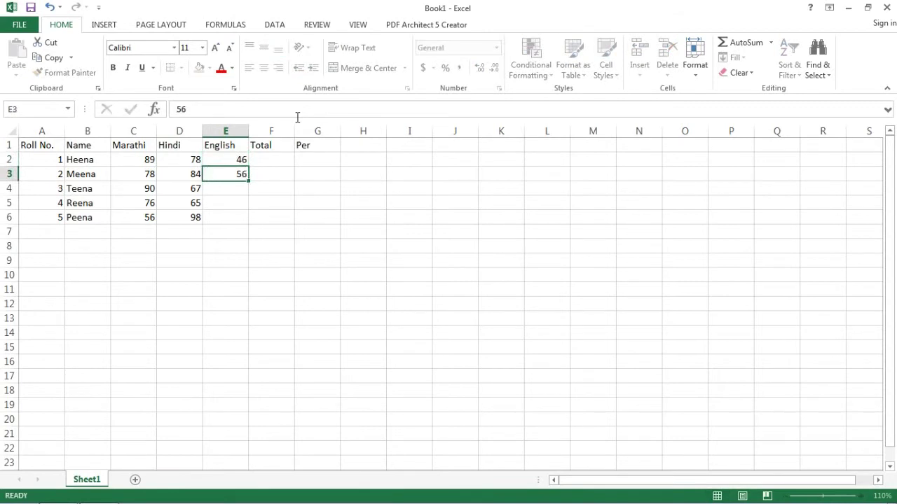
key("Return")
type("77")
key("Return")
type("67")
key("Return")
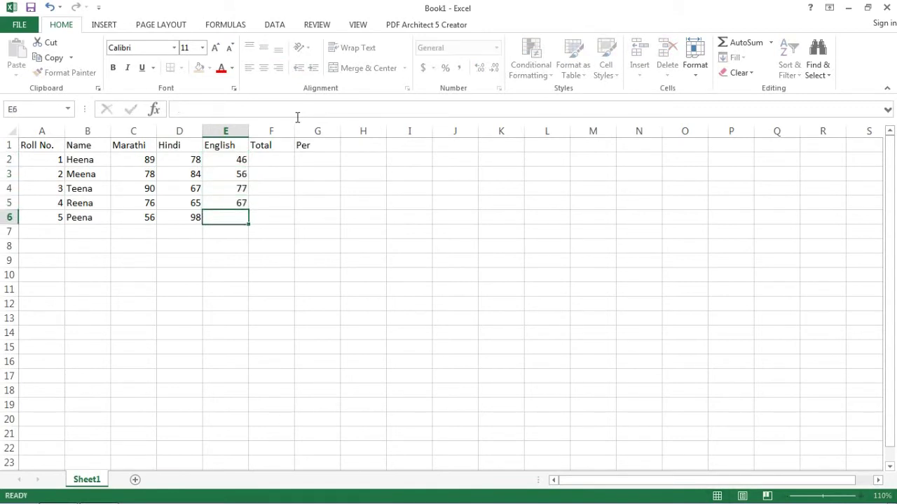
type("56")
key("Return")
key("Right")
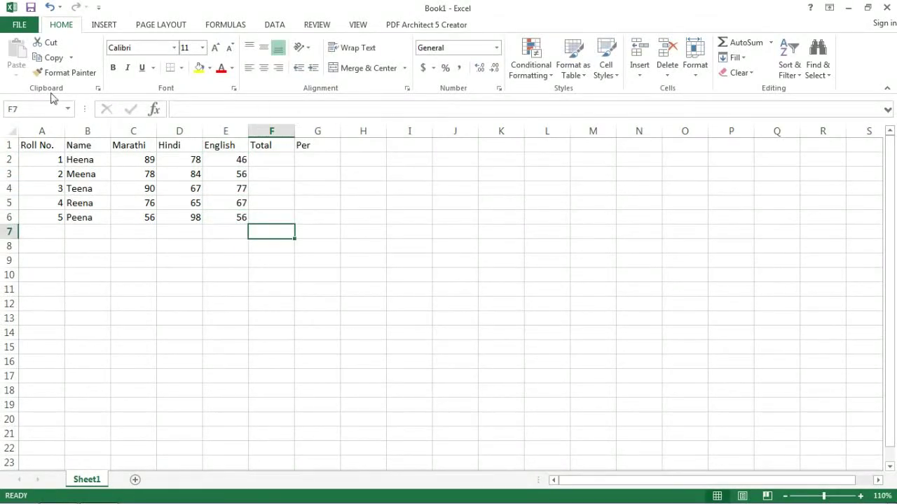
Step: Enter =C2+D2+E2 in F2 so Heena's total shows 213
left_click(280, 162)
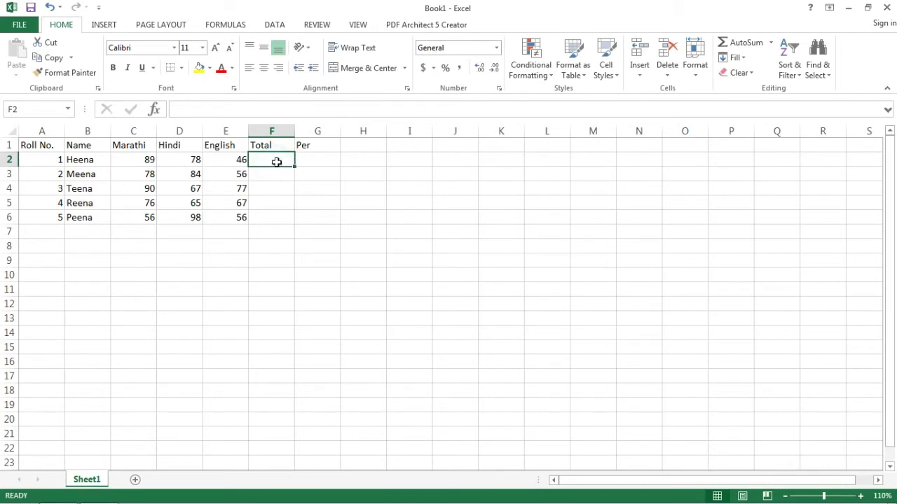
type("=")
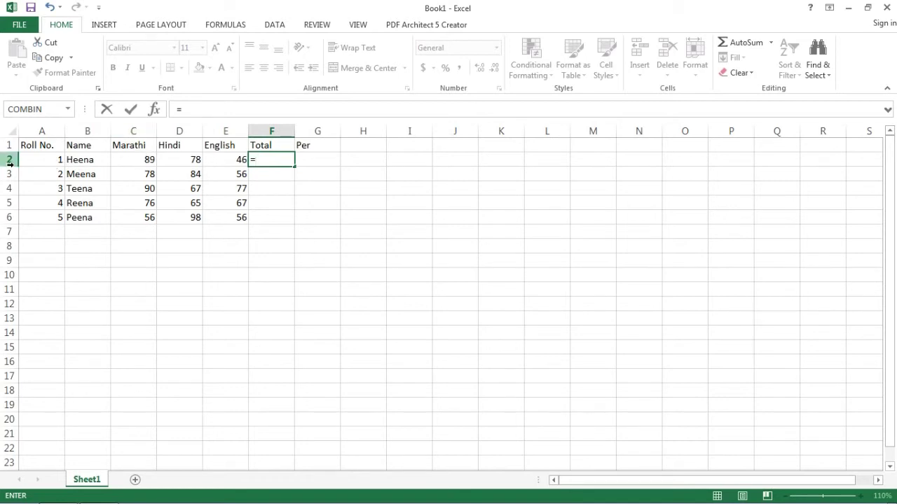
type("C")
type("2")
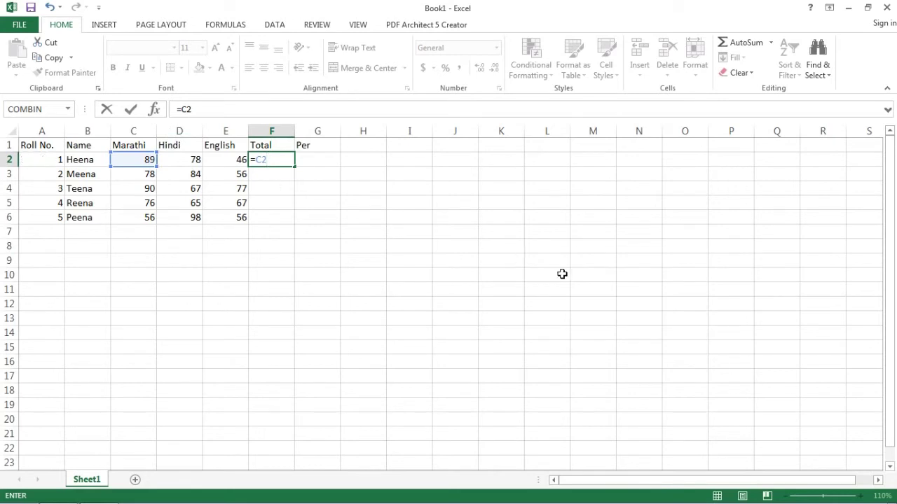
type("D2")
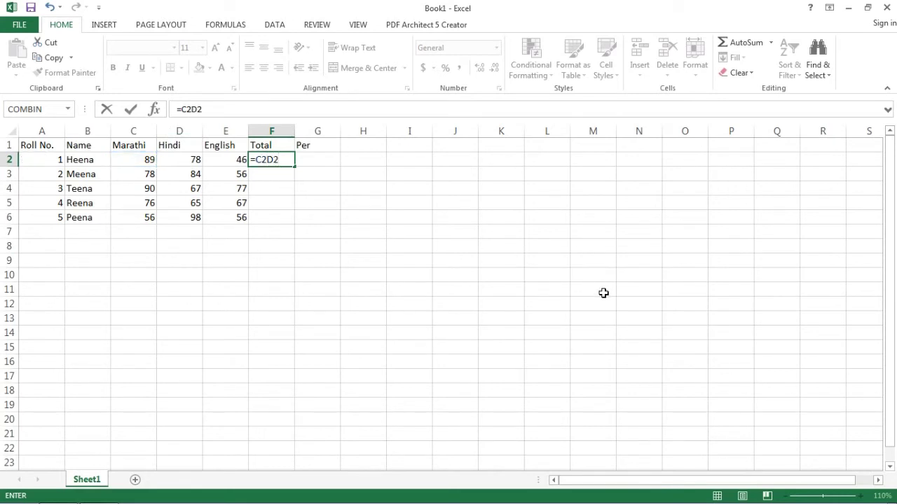
key("BackSpace")
key("BackSpace")
type("+")
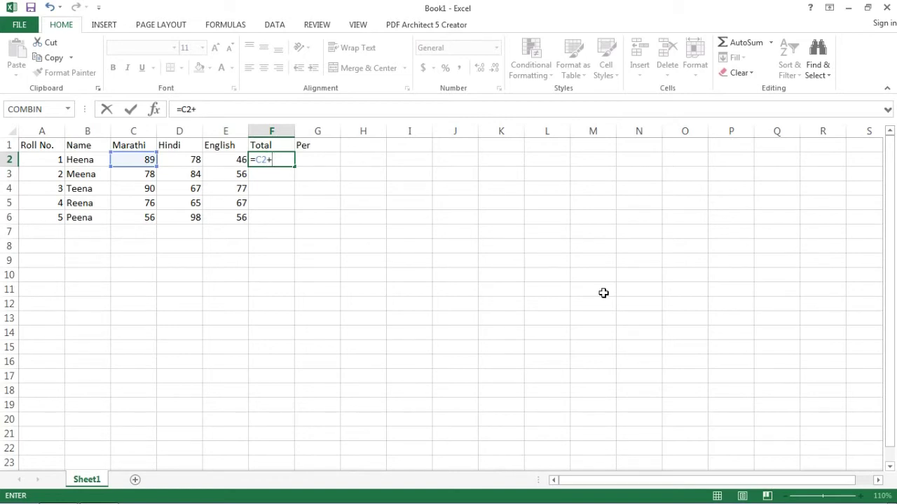
type("D2")
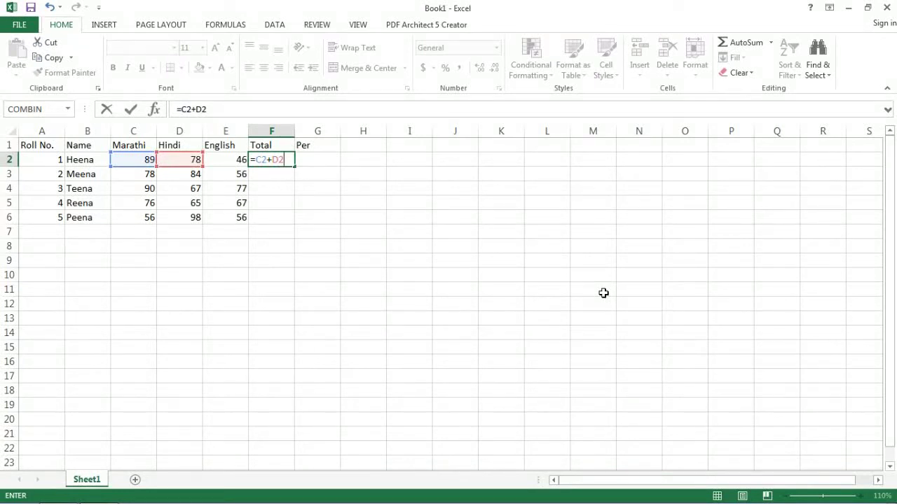
type("+")
type("E2")
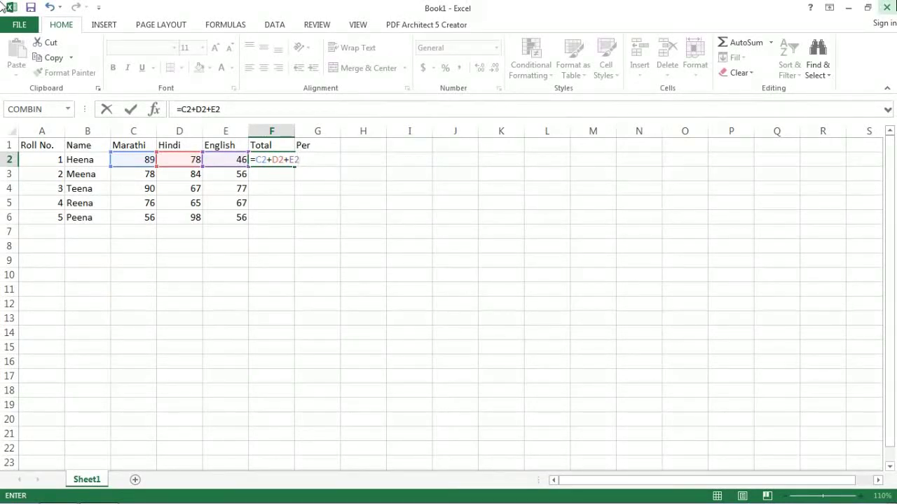
key("Return")
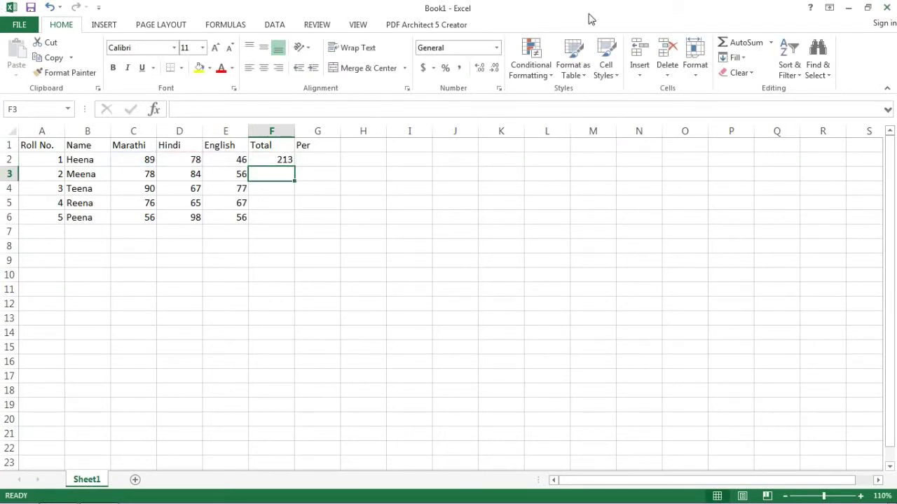
Step: Change Heena's Marathi mark in C2 to 90 so her total in F2 becomes 214
left_click(272, 160)
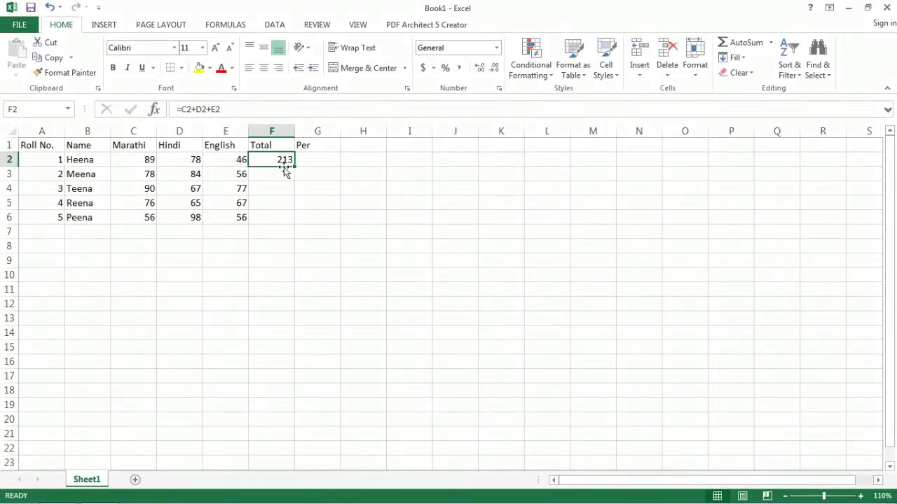
left_click(138, 162)
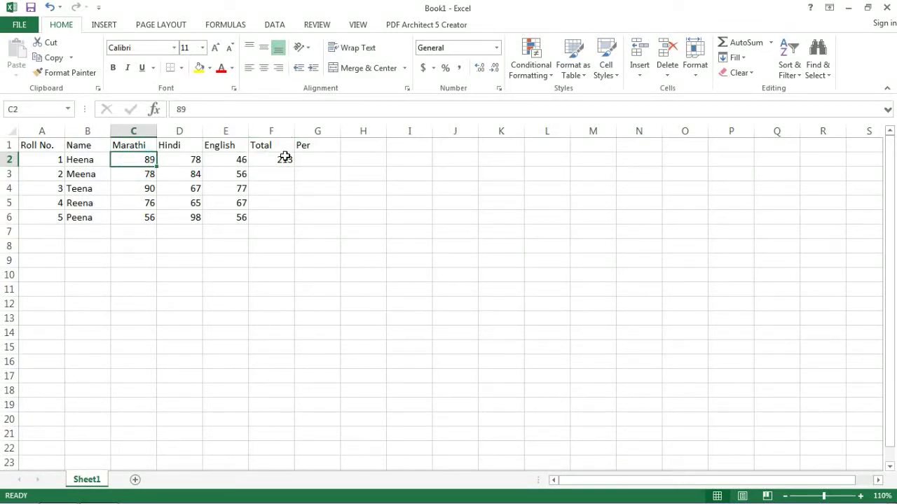
type("90")
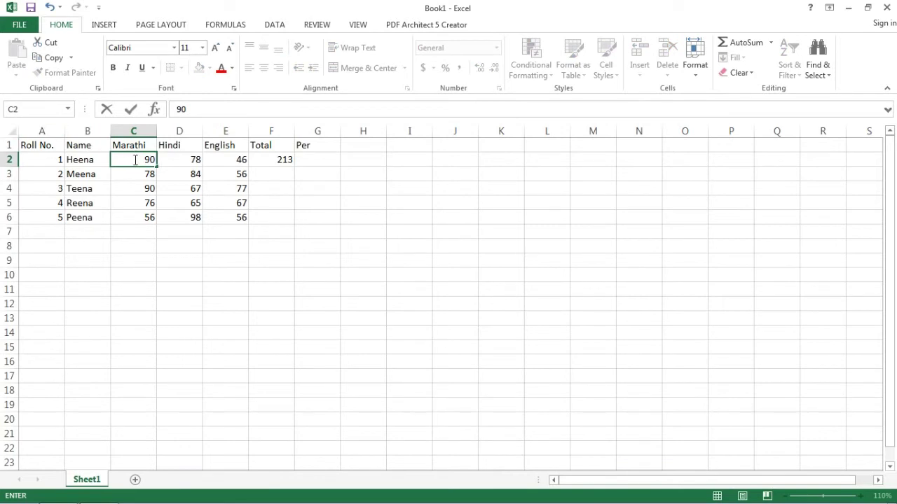
key("Return")
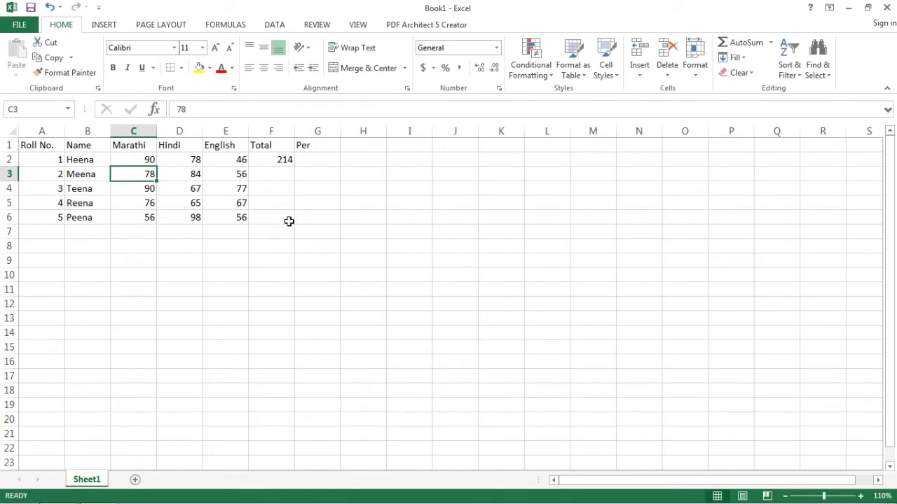
left_click(265, 162)
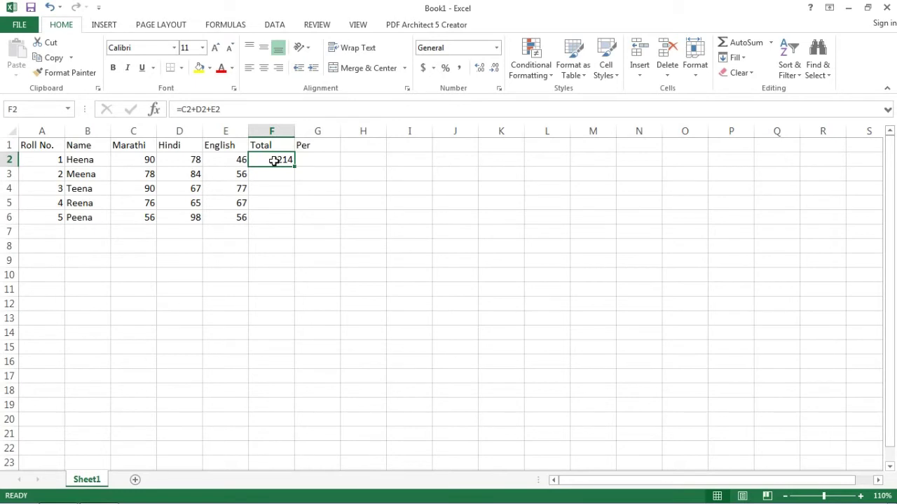
left_click(279, 175)
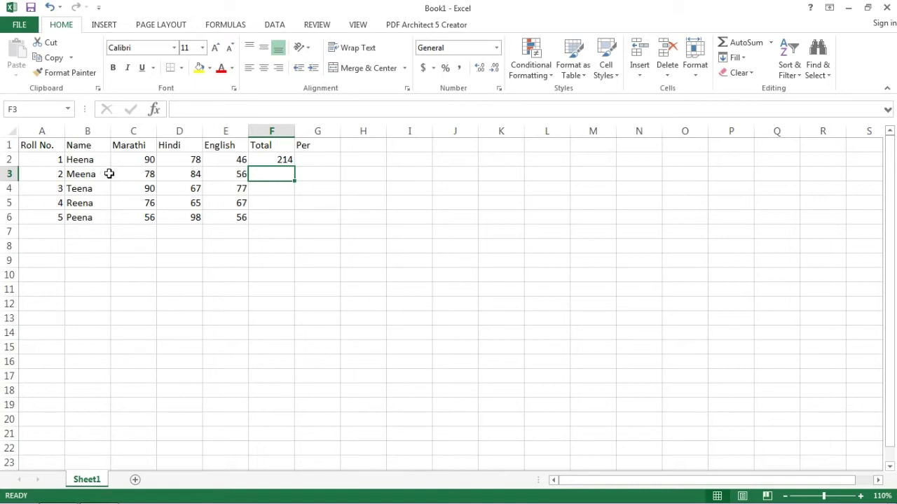
Step: Enter =C3+D3+E3 in F3 to give Meena a total of 218
type("=")
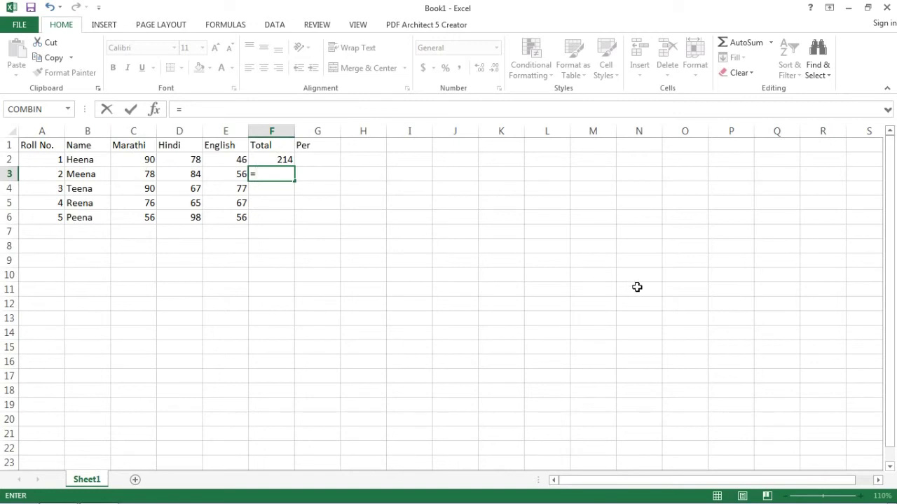
type("C3")
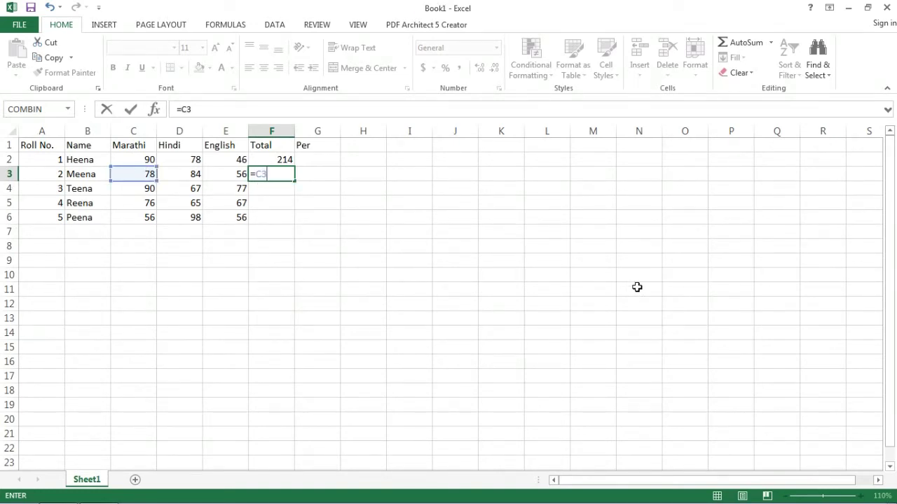
type("+")
type("D3")
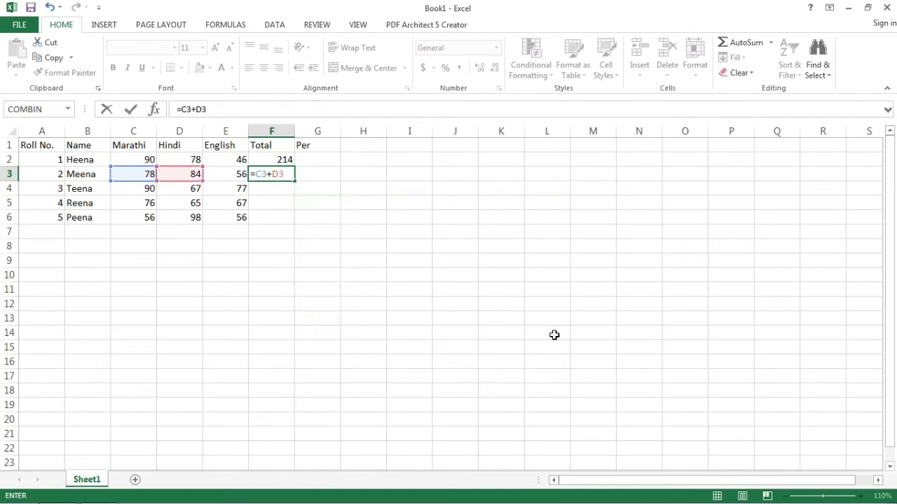
type("+")
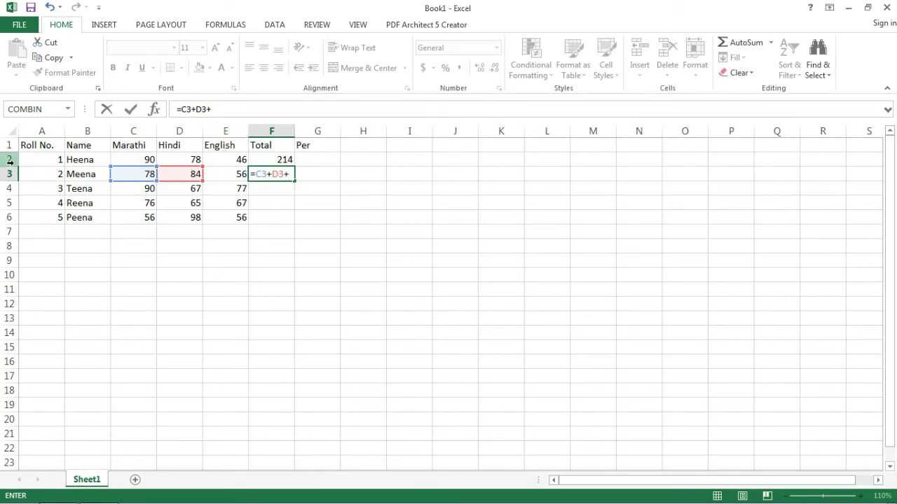
type("E3")
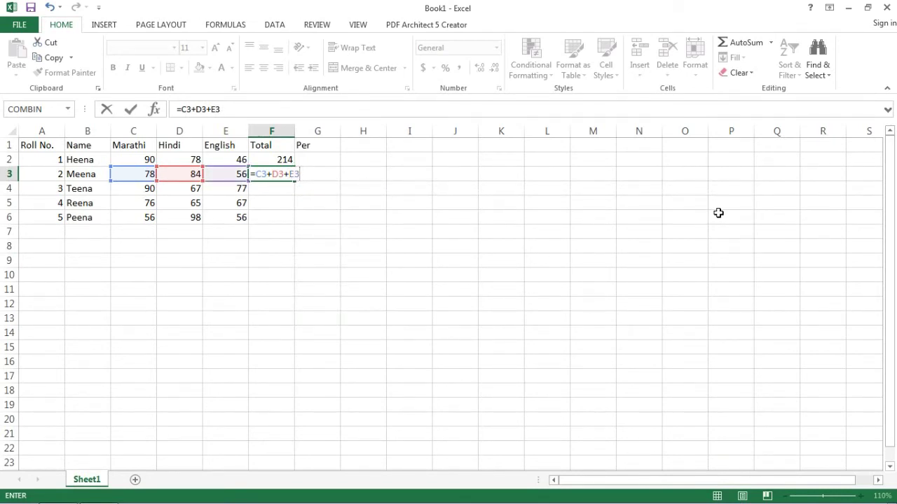
key("Return")
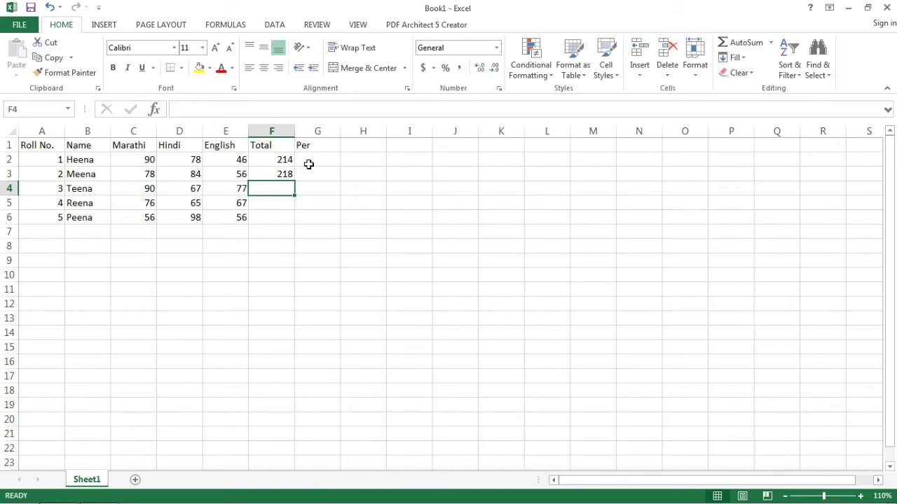
Step: Enter =F2/3 in G2 so Heena's percentage shows 71.33333
left_click(308, 164)
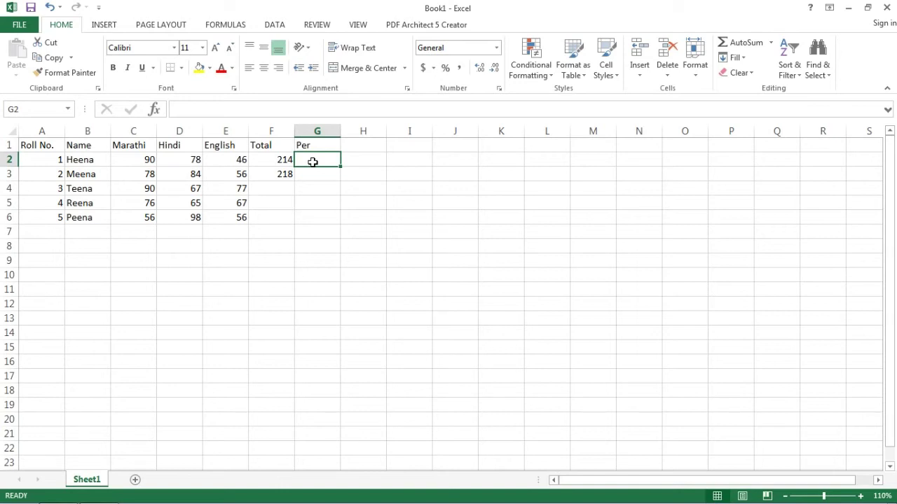
type("=")
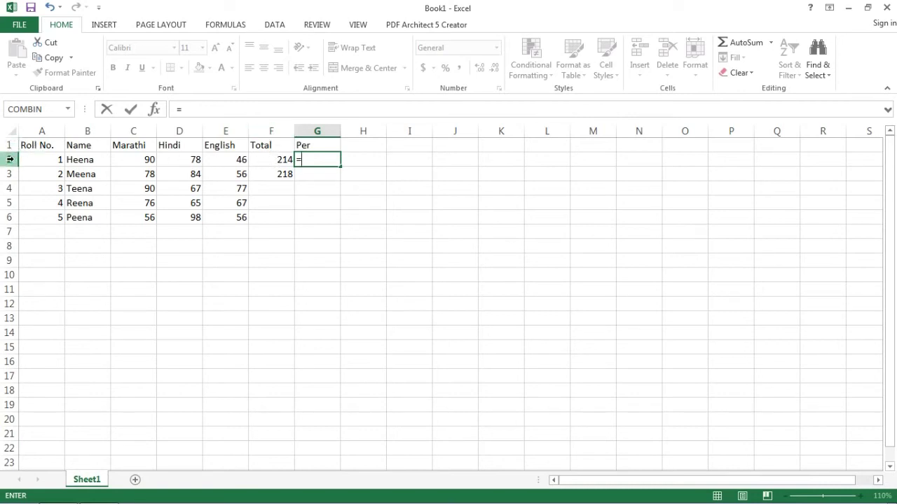
type("F")
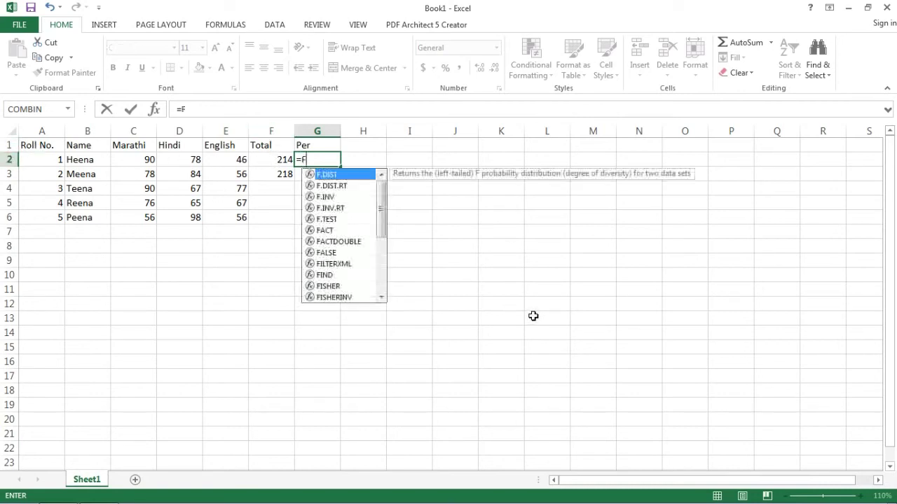
type("2")
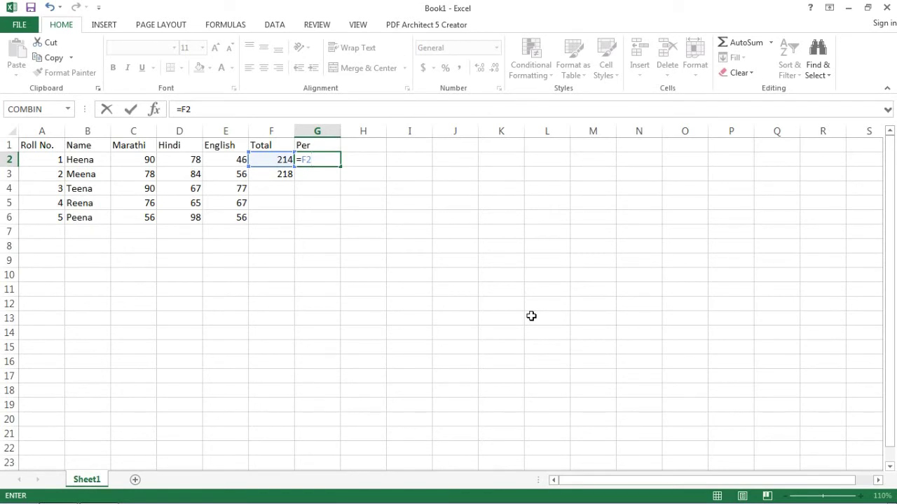
type("/")
type("3")
key("Return")
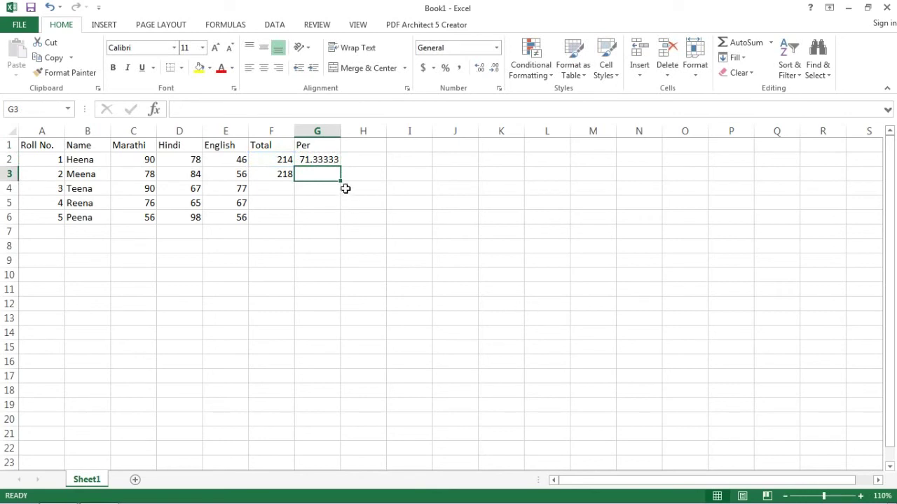
Step: Type Meena's percentage formula =F3/3 into G3
left_click(320, 159)
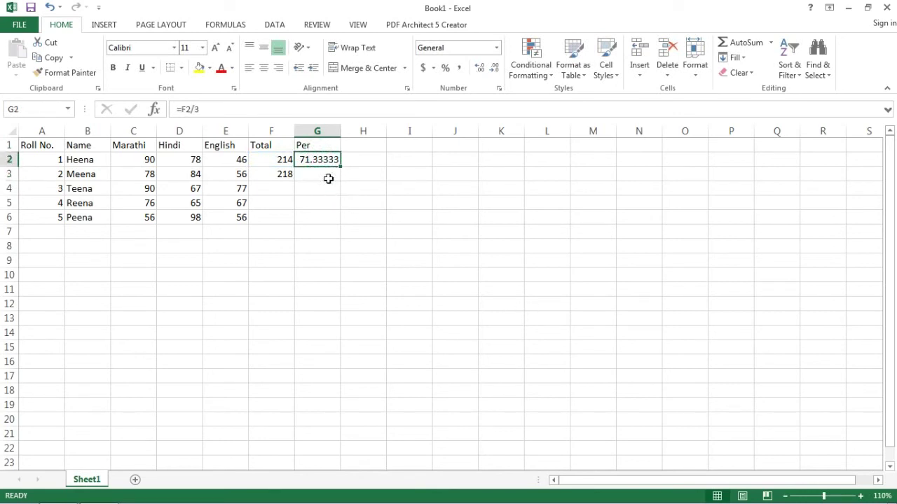
left_click(316, 174)
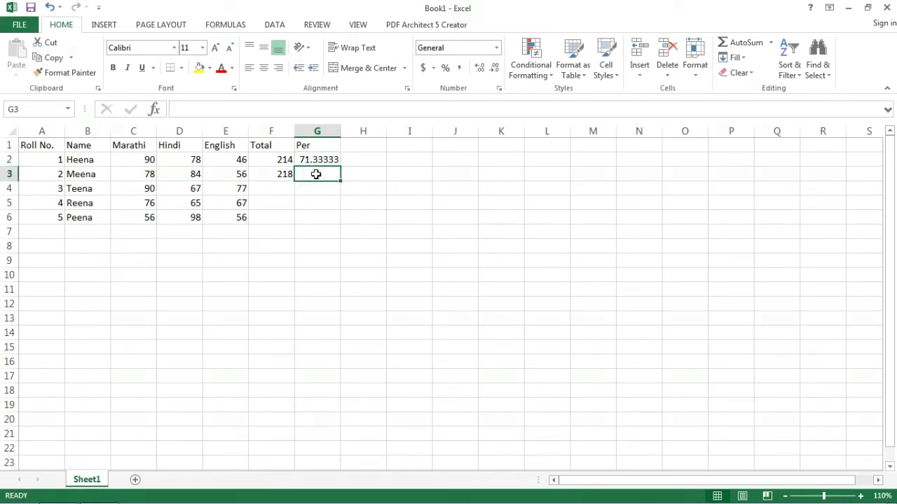
type("=")
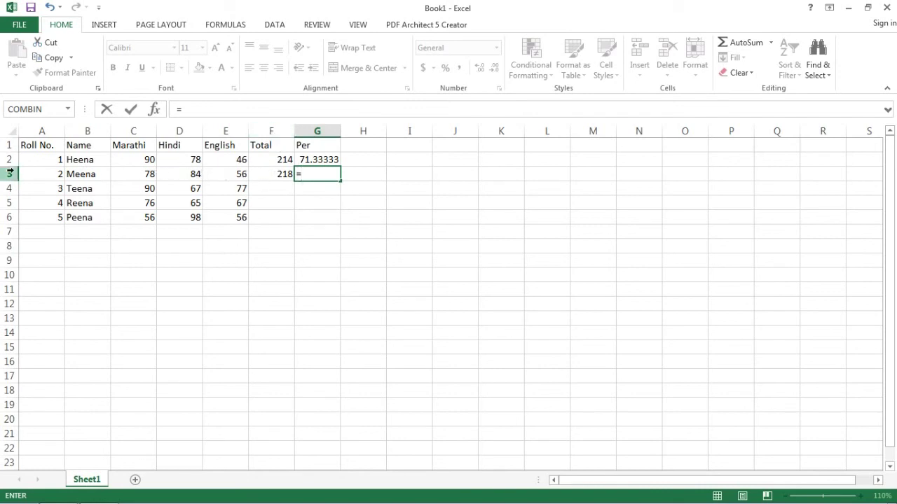
type("F")
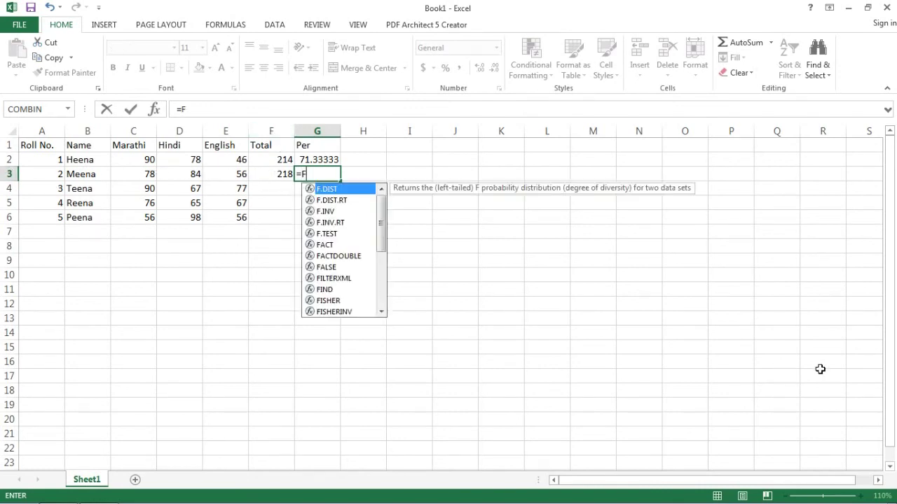
type("3")
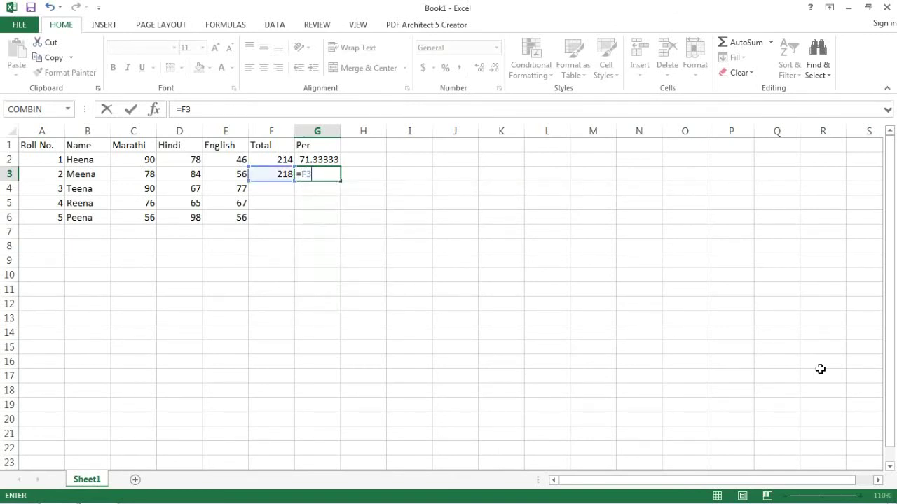
type("/3")
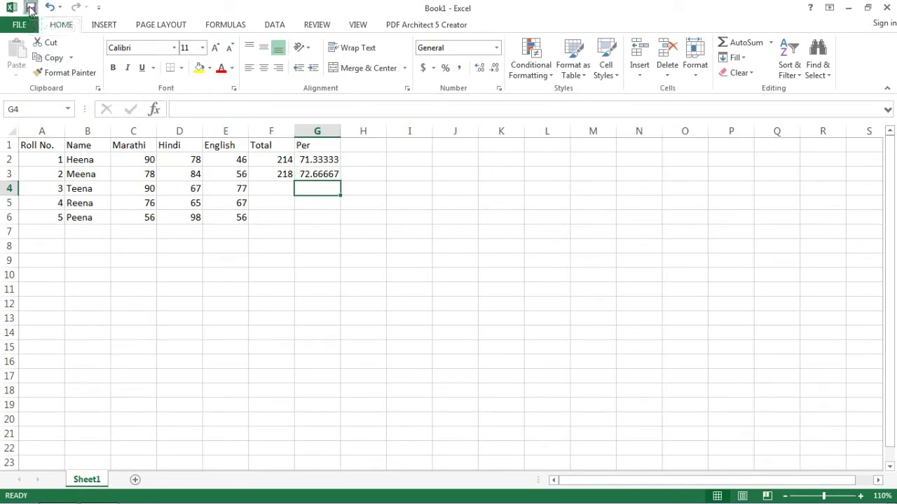
Step: Save the workbook to the Desktop as Marks.xlsx
left_click(30, 7)
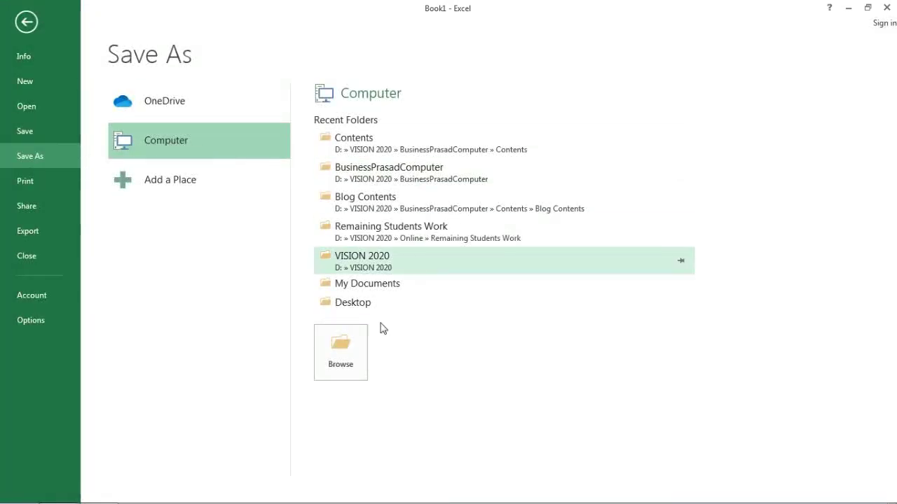
left_click(341, 353)
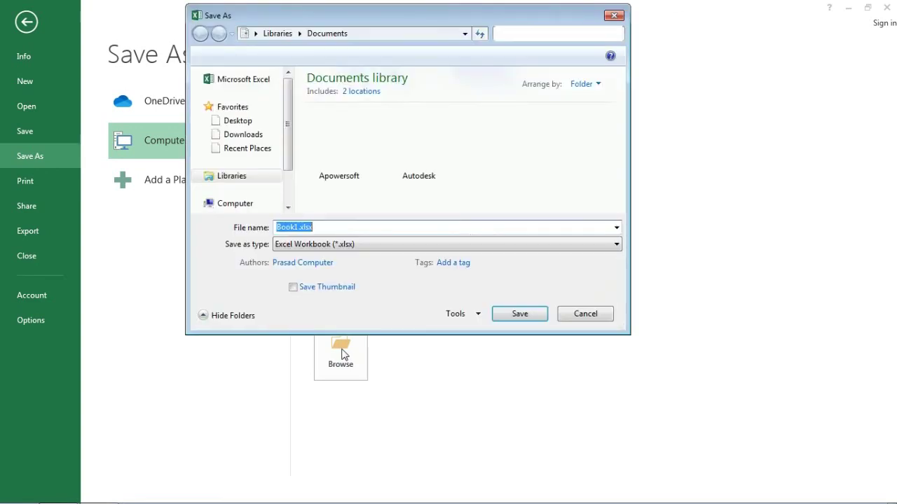
left_click(247, 120)
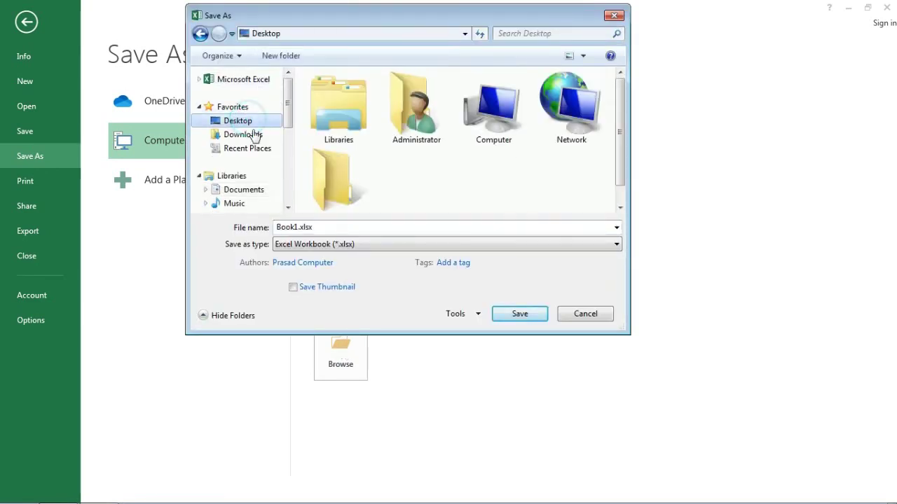
double_click(289, 227)
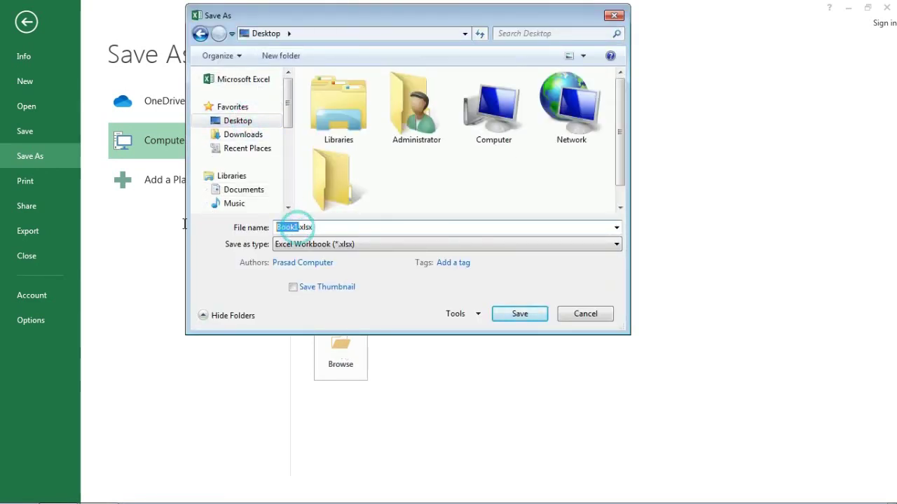
type("mARKS")
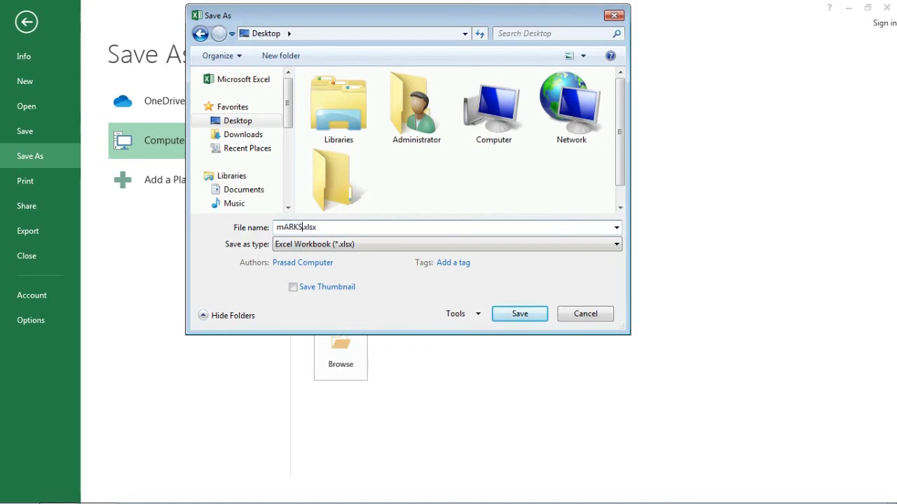
key("BackSpace")
key("BackSpace")
key("BackSpace")
key("BackSpace")
key("BackSpace")
type("Mark")
type("s")
left_click(530, 313)
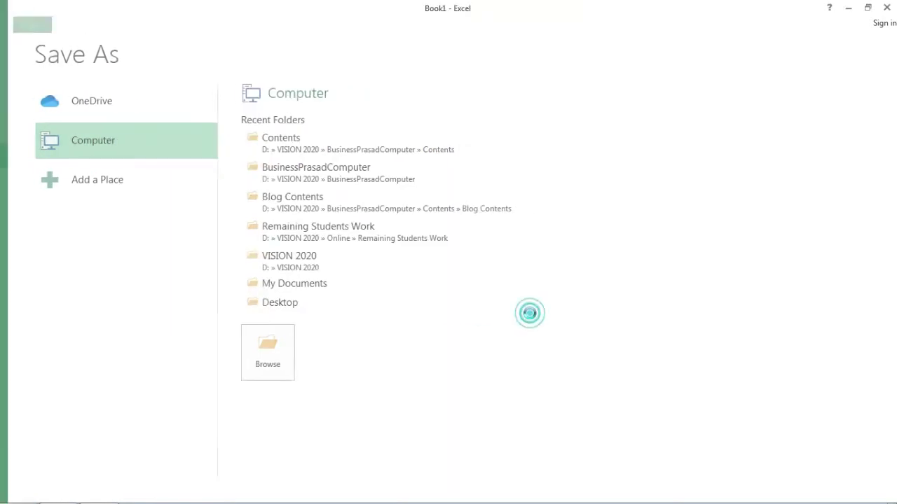